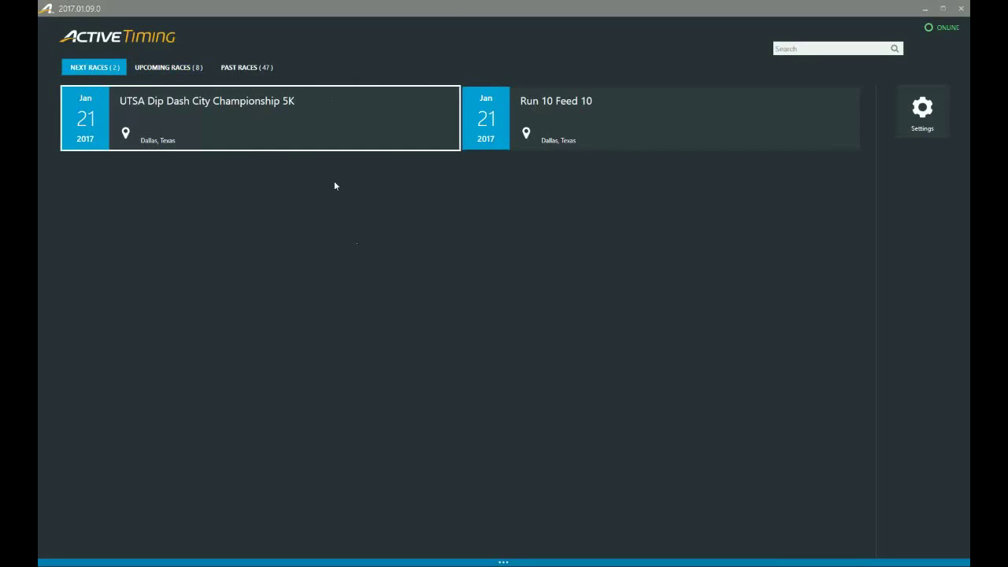
# Open the AUTO GENERATE Create Mapping form from Settings > Tools, ready for the tag batch number.
pyautogui.click(919, 120)
pyautogui.click(88, 101)
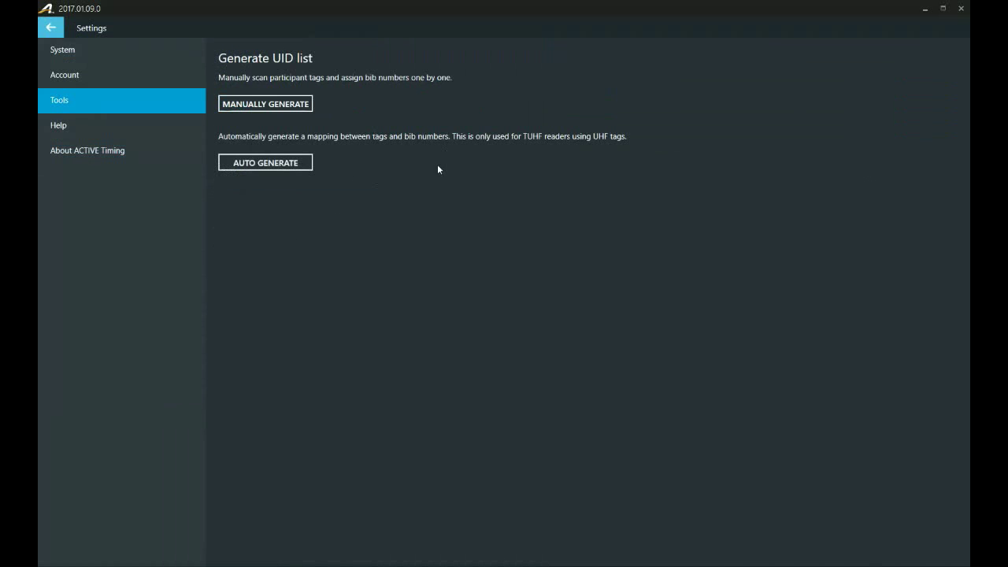
pyautogui.click(261, 167)
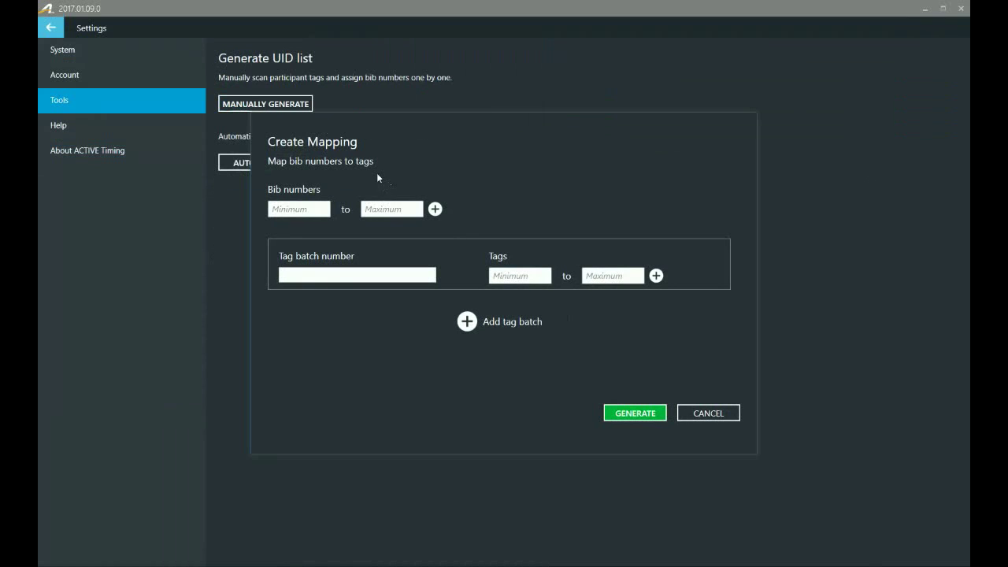
pyautogui.click(314, 278)
# Enter tag batch 490104 and the bib range 1 to 21.
pyautogui.write('4901')
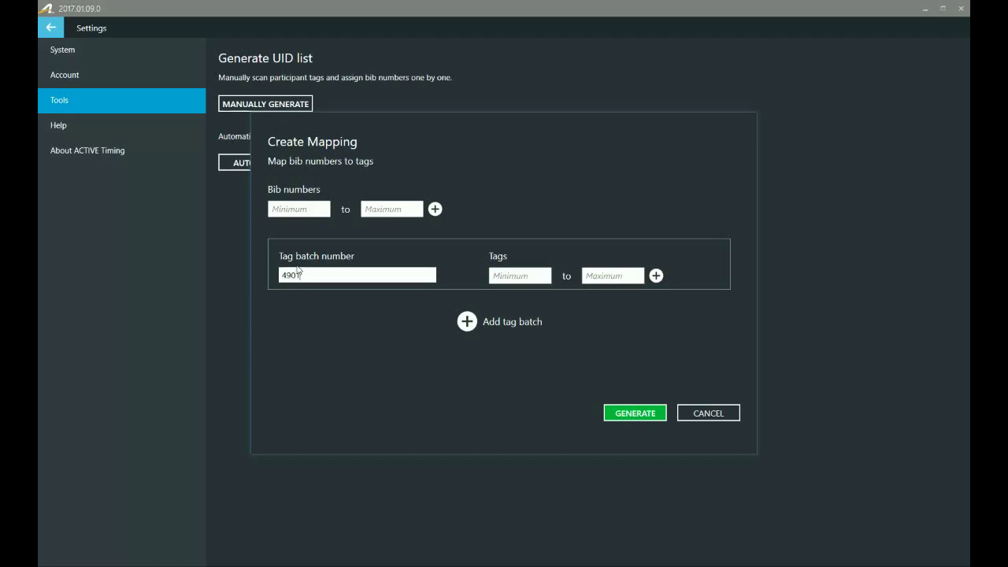
pyautogui.write('04')
pyautogui.click(319, 209)
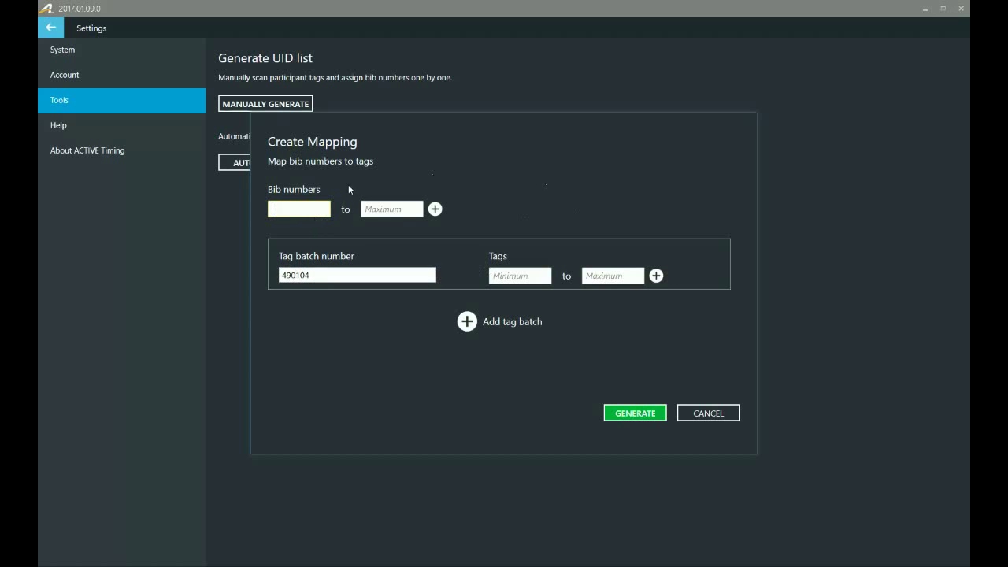
pyautogui.write('1')
pyautogui.click(388, 209)
pyautogui.write('21')
pyautogui.click(503, 189)
# Enter tags 010305 to 010325, restoring the six-digit last tag after a failed five-digit attempt.
pyautogui.click(505, 278)
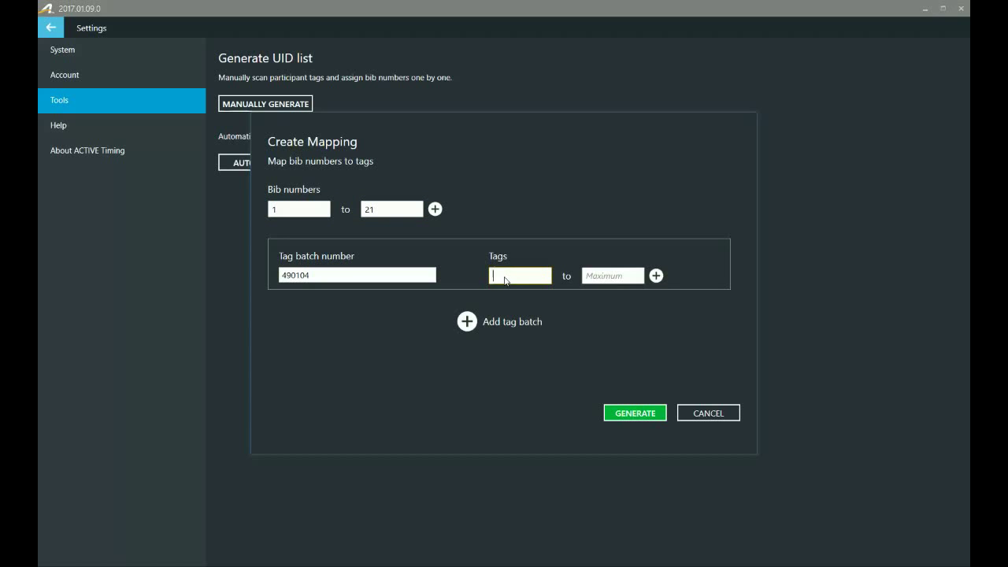
pyautogui.write('010305')
pyautogui.click(618, 278)
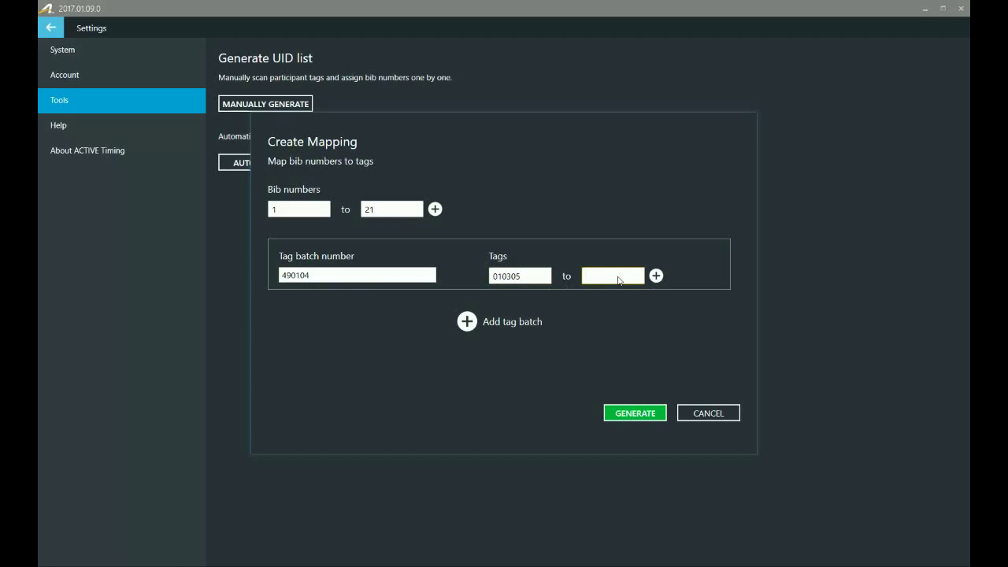
pyautogui.write('010325')
pyautogui.click(592, 276)
pyautogui.press('BackSpace')
pyautogui.click(630, 413)
pyautogui.click(622, 271)
pyautogui.press('Home')
pyautogui.write('0')
# Generate the 21 assignments and save the export as 'UHF Test 1' CSV in UID Files.
pyautogui.click(645, 414)
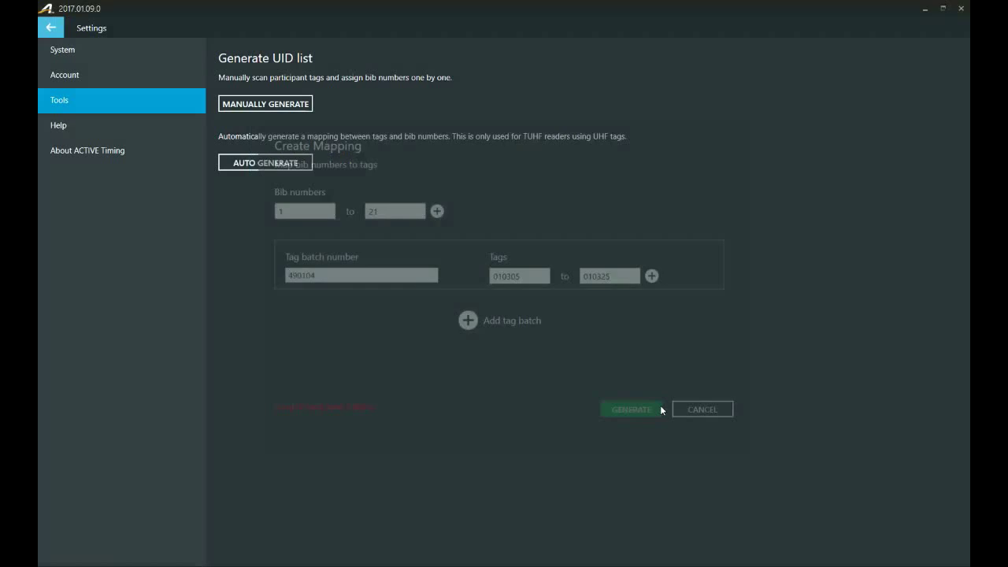
pyautogui.click(719, 332)
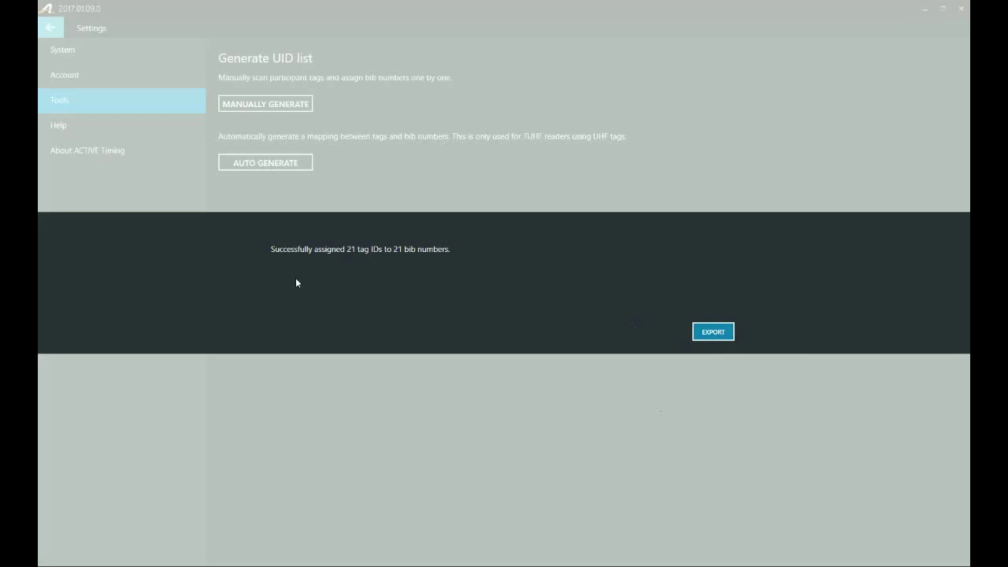
pyautogui.click(719, 336)
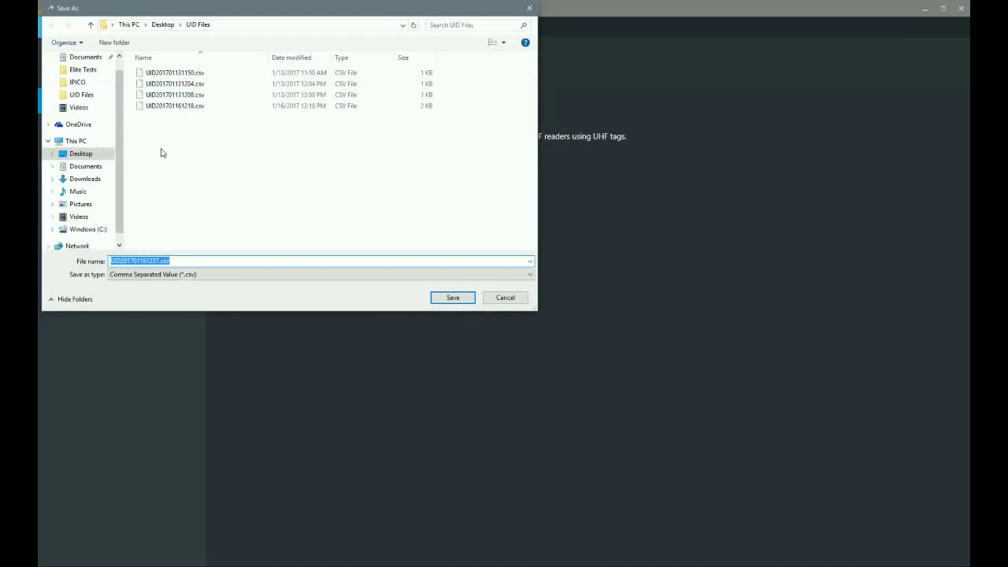
pyautogui.write('U')
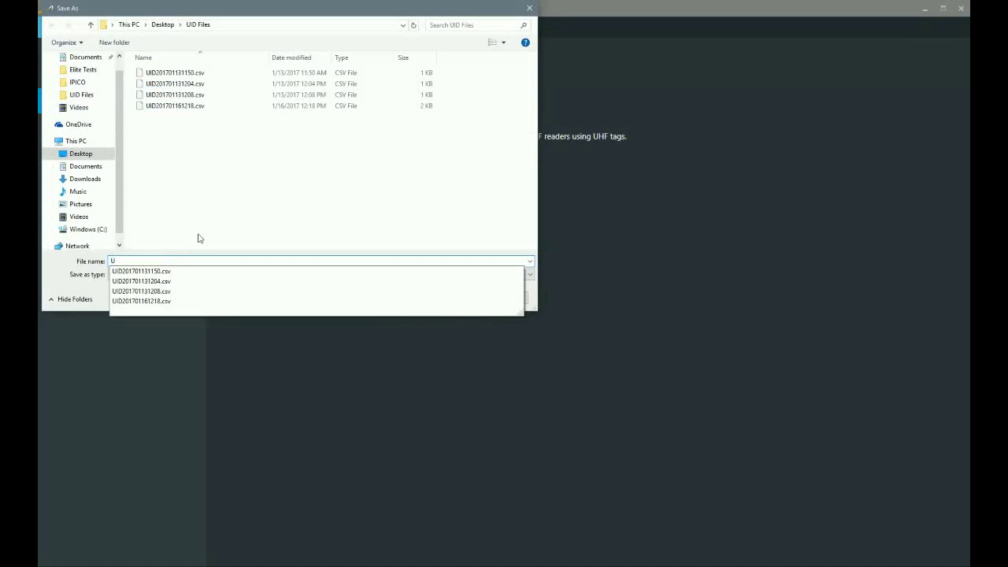
pyautogui.write('HU ')
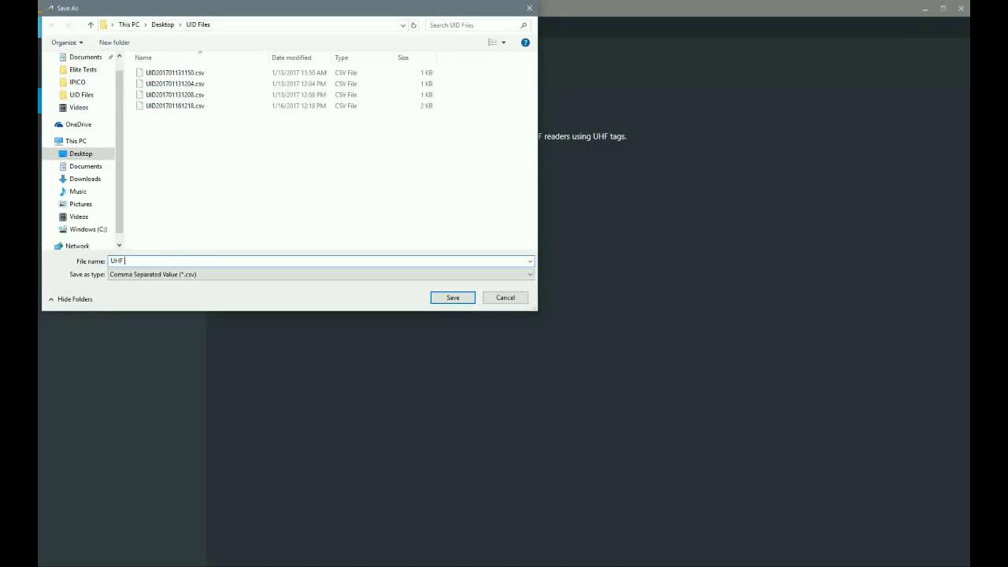
pyautogui.write('Test 1')
pyautogui.click(452, 298)
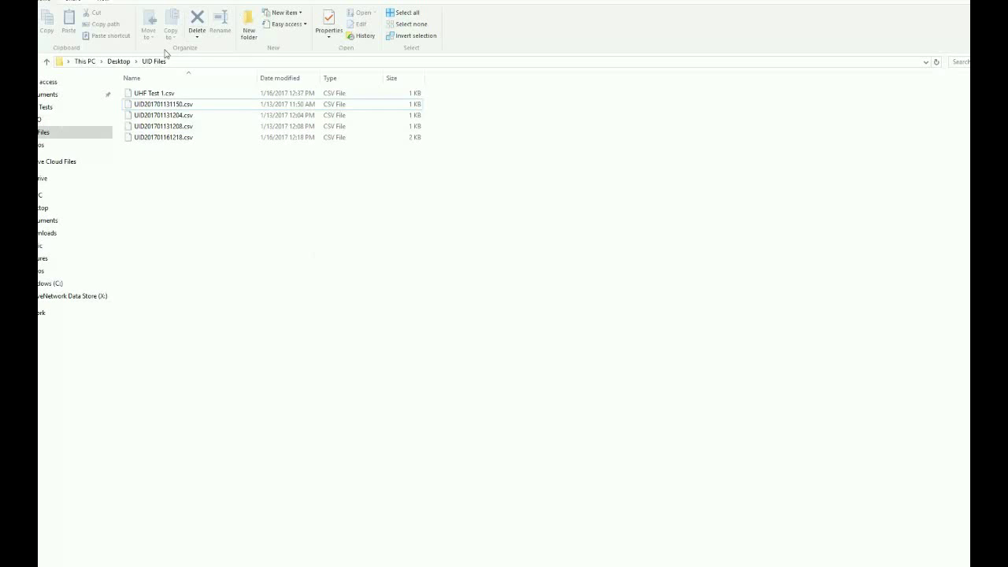
# Open UHF Test 1.csv from File Explorer with Excel 2016.
pyautogui.click(152, 95)
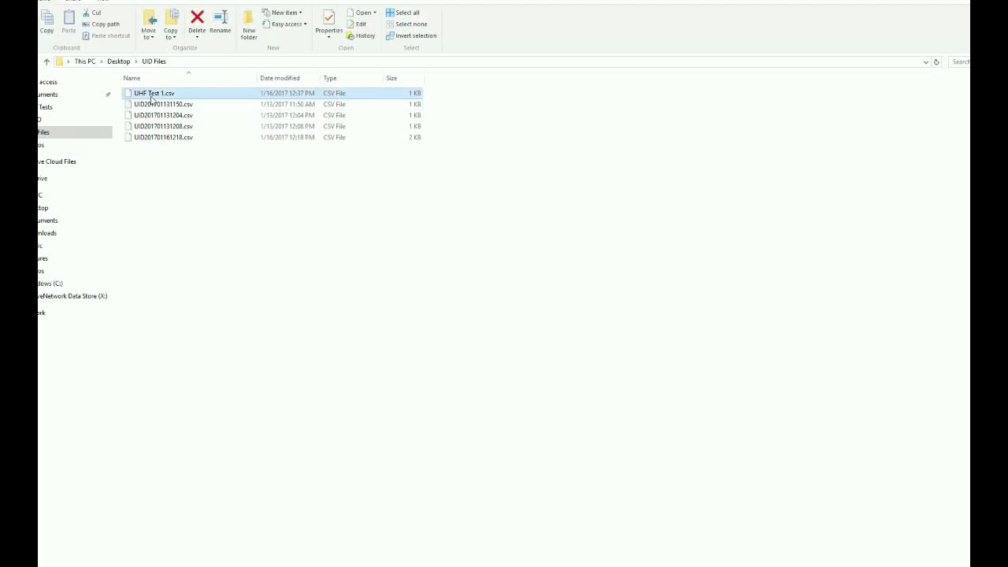
pyautogui.rightClick(152, 98)
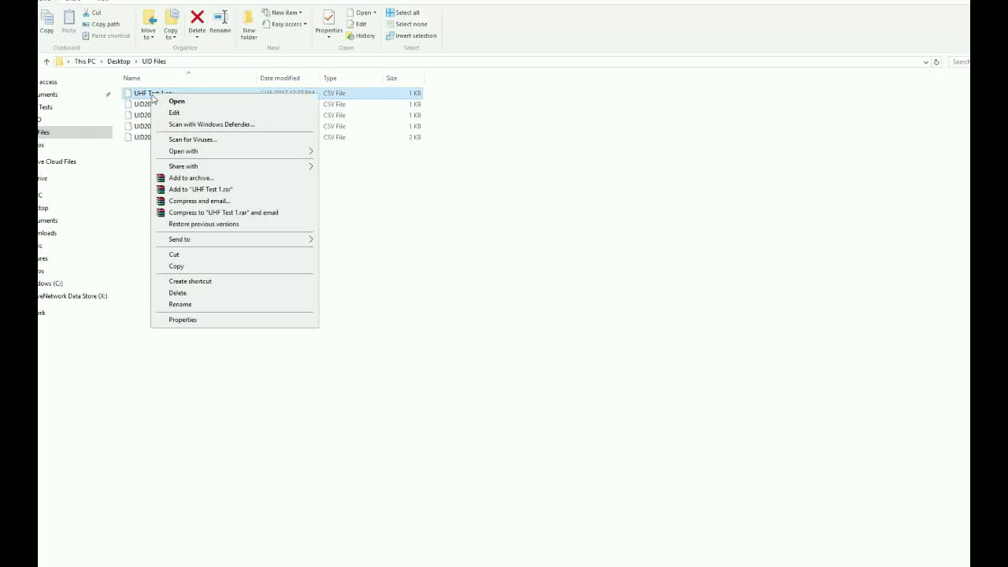
pyautogui.moveTo(201, 153)
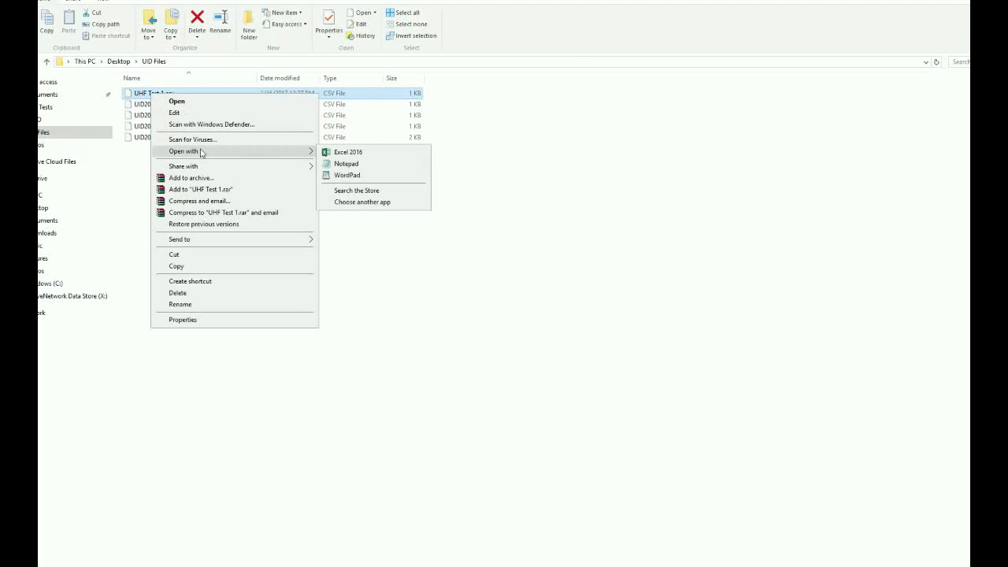
pyautogui.click(355, 153)
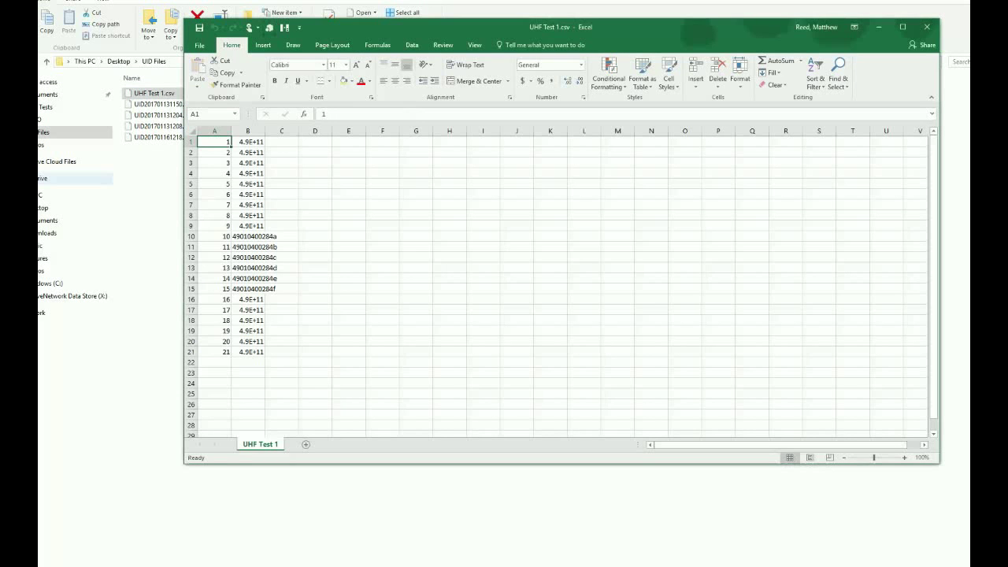
# Widen column B and format it as Text to read the tag IDs, then close without saving.
pyautogui.moveTo(264, 131); pyautogui.dragTo(337, 130)
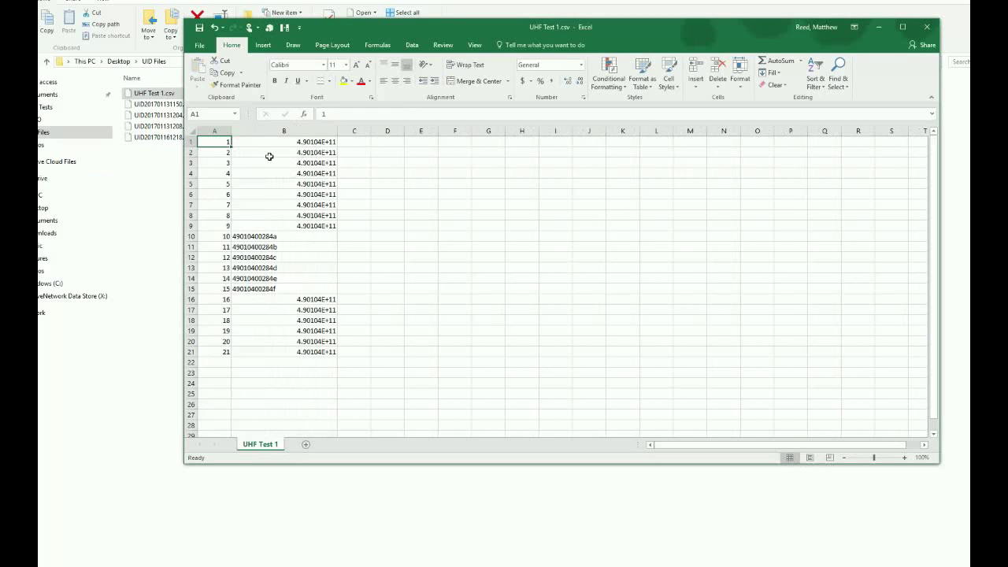
pyautogui.click(277, 131)
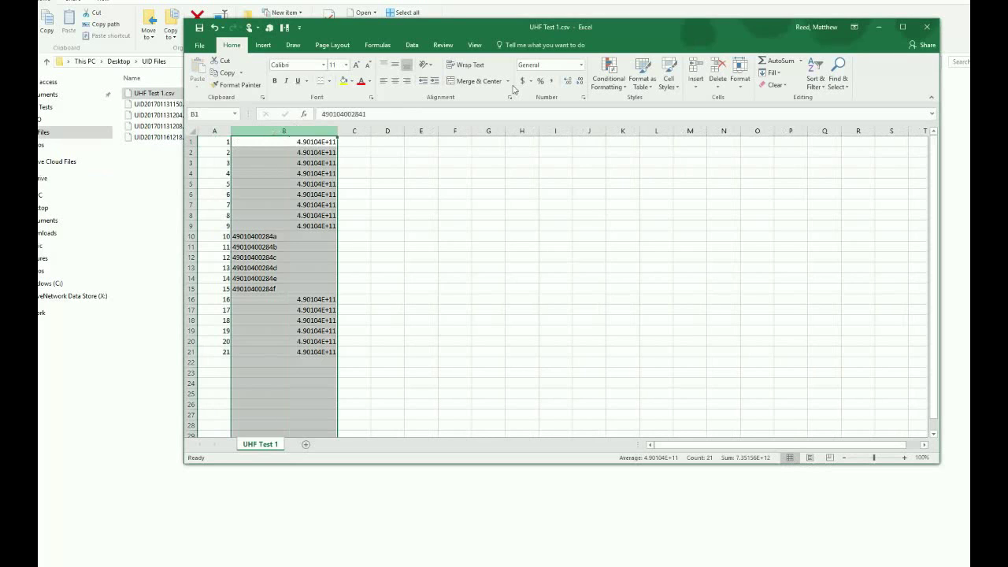
pyautogui.click(581, 65)
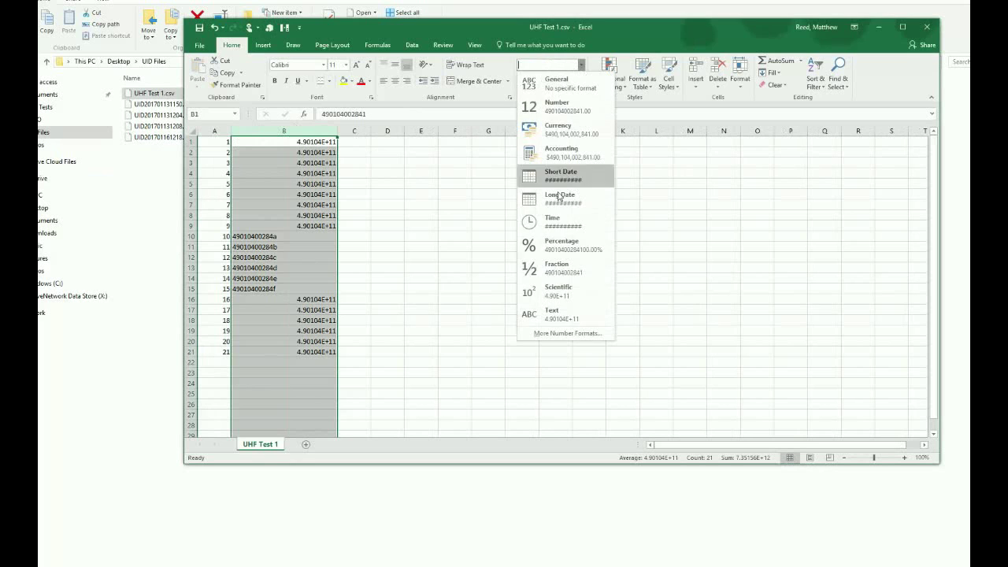
pyautogui.click(554, 313)
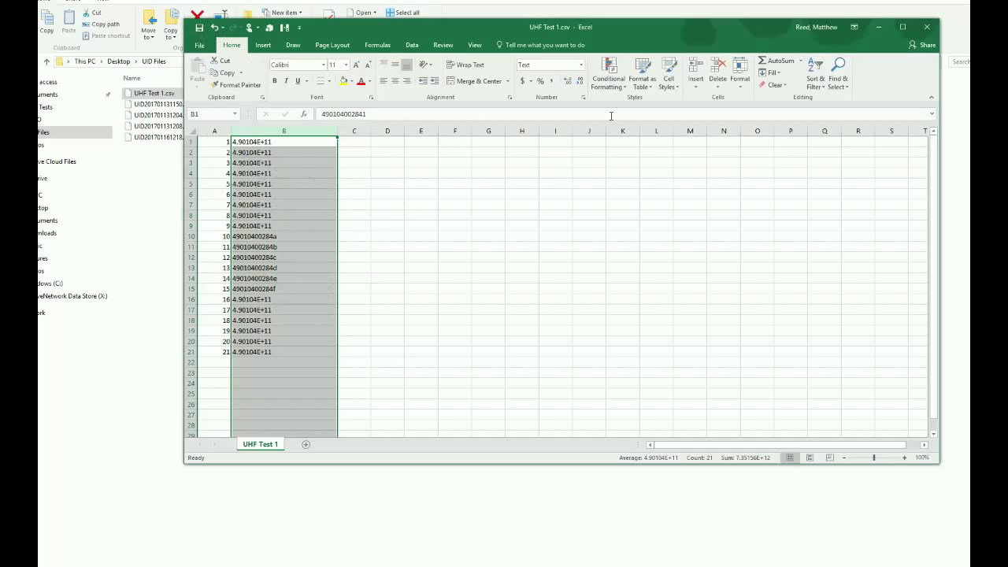
pyautogui.click(923, 32)
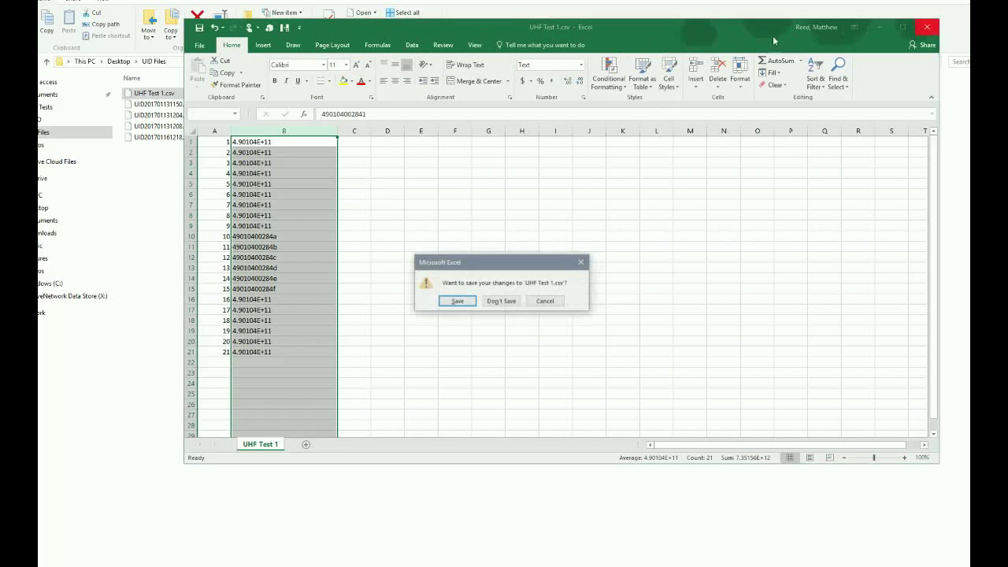
pyautogui.click(495, 302)
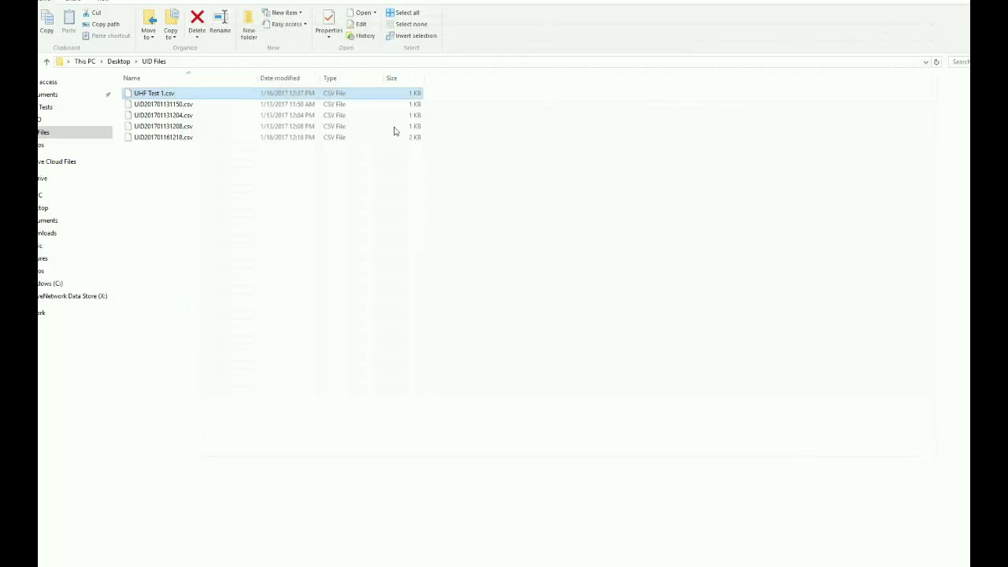
# Open UHF Test 1.csv in Notepad, inspect the bib,tag lines, and close it without saving.
pyautogui.rightClick(156, 92)
pyautogui.moveTo(236, 150)
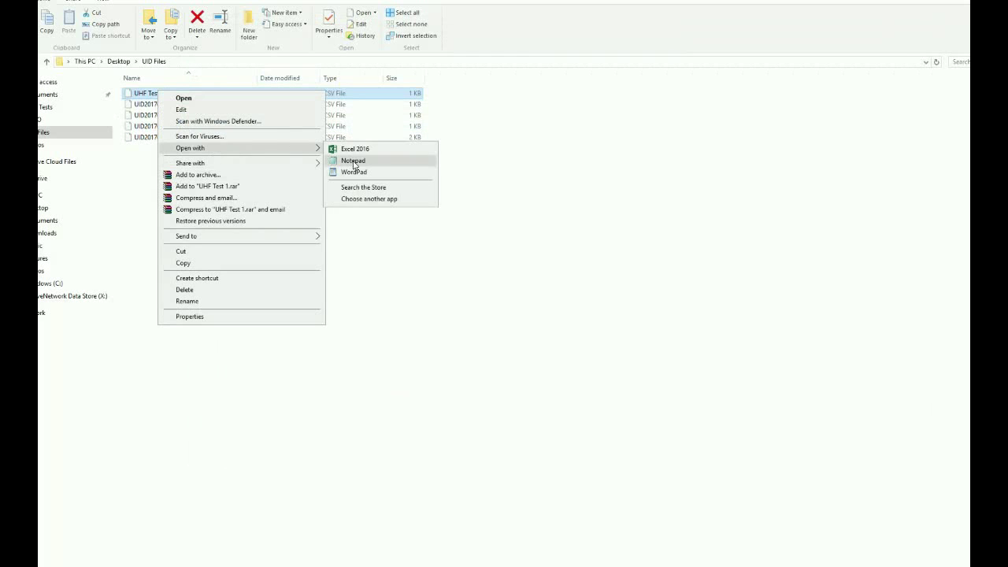
pyautogui.click(350, 161)
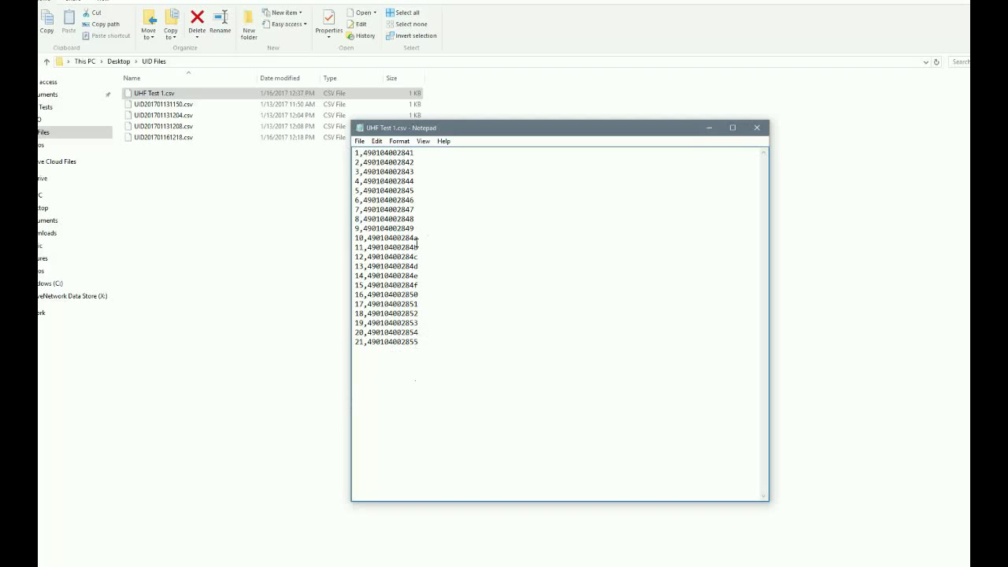
pyautogui.click(416, 172)
pyautogui.write('a')
pyautogui.press('BackSpace')
pyautogui.click(756, 129)
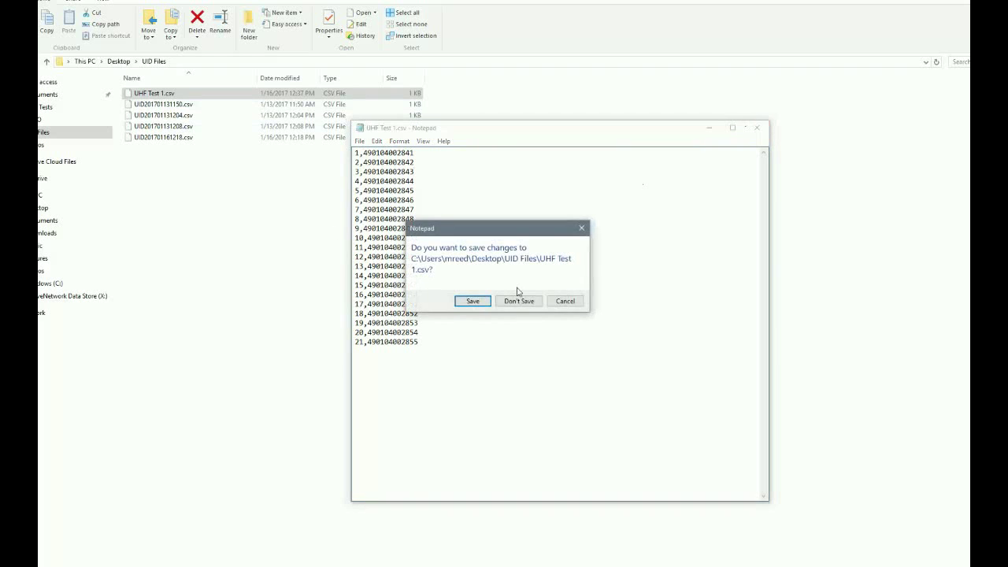
pyautogui.click(522, 299)
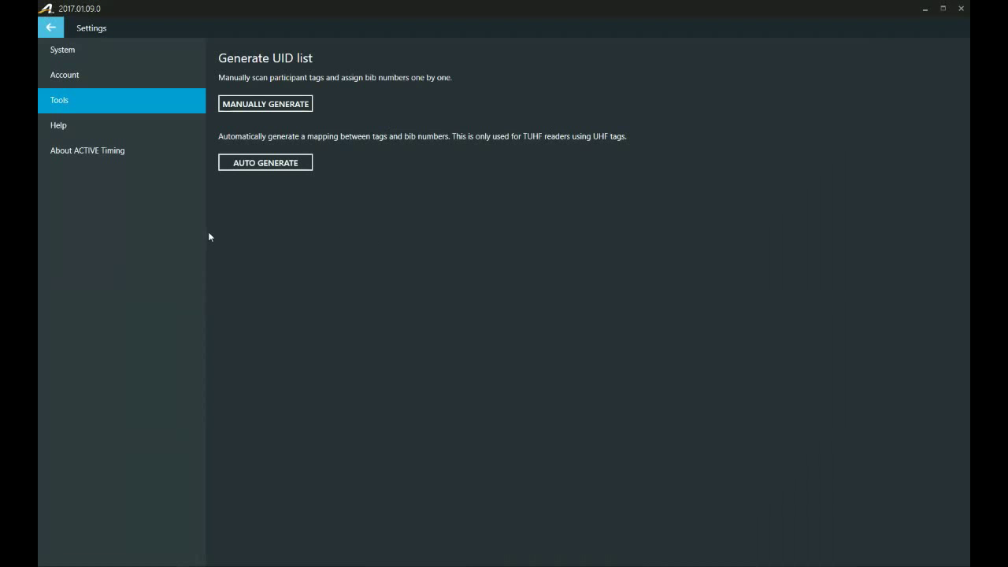
# Open a fresh AUTO GENERATE Create Mapping form and start on the bib number fields.
pyautogui.click(267, 163)
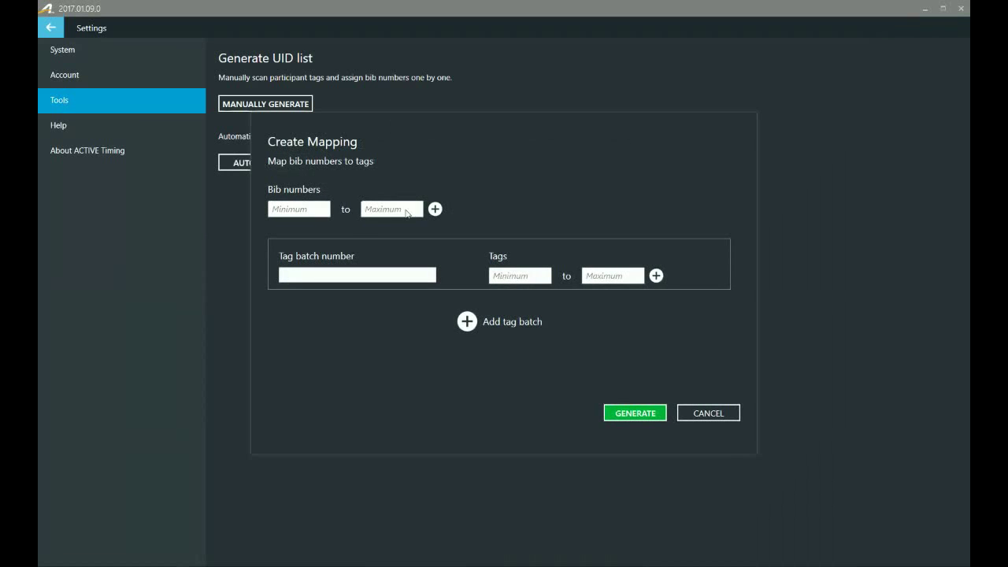
pyautogui.click(292, 212)
pyautogui.click(436, 209)
# Enter bib range 1 to 5, add a second range 7 to 22, then remove that second range.
pyautogui.click(322, 272)
pyautogui.click(292, 209)
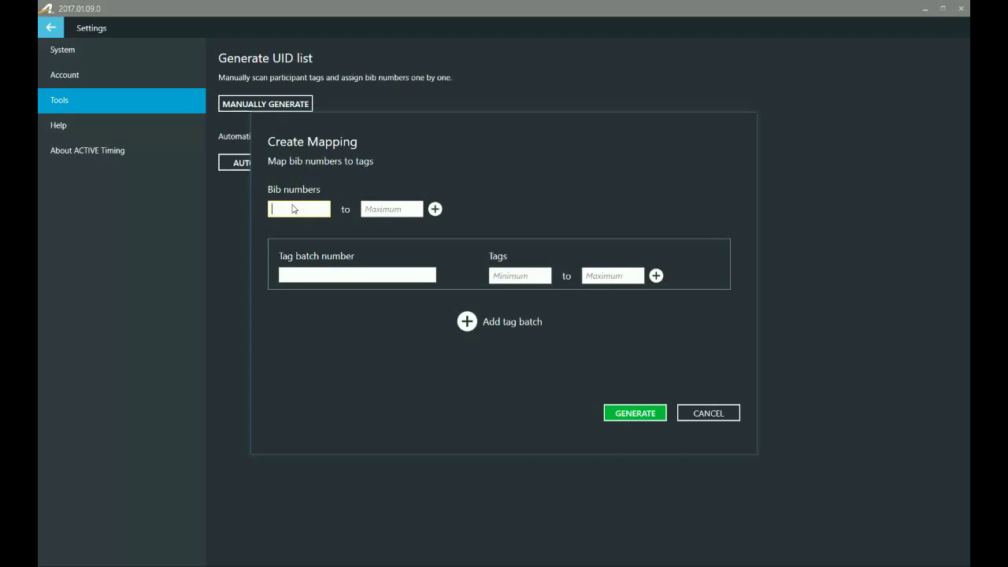
pyautogui.write('1')
pyautogui.click(396, 209)
pyautogui.write('5')
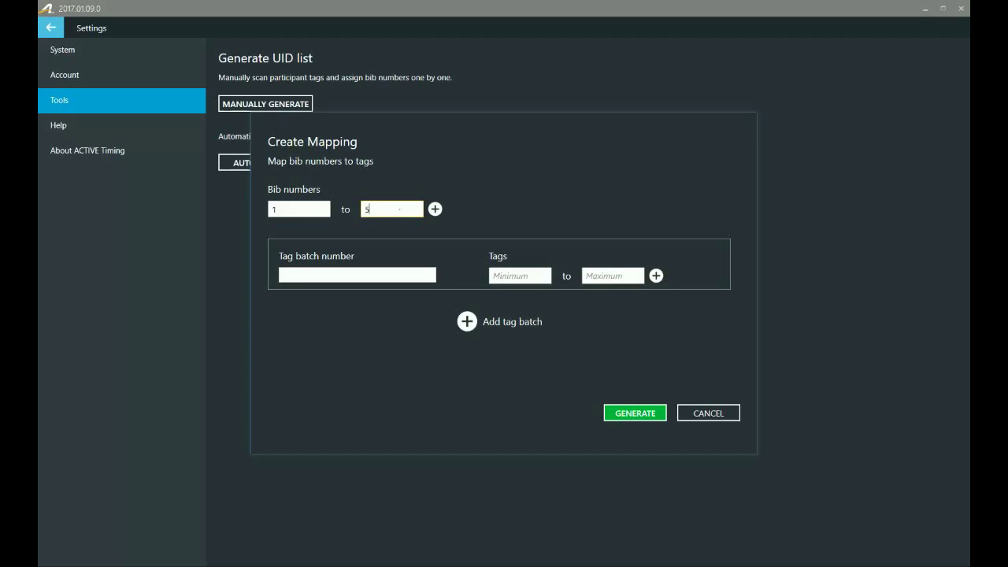
pyautogui.click(435, 209)
pyautogui.click(282, 230)
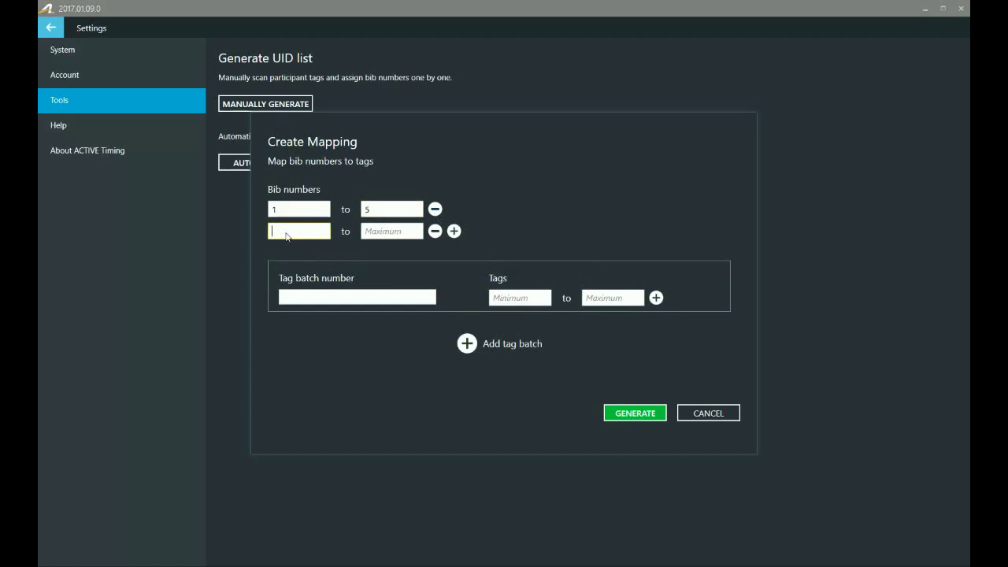
pyautogui.write('7')
pyautogui.click(387, 232)
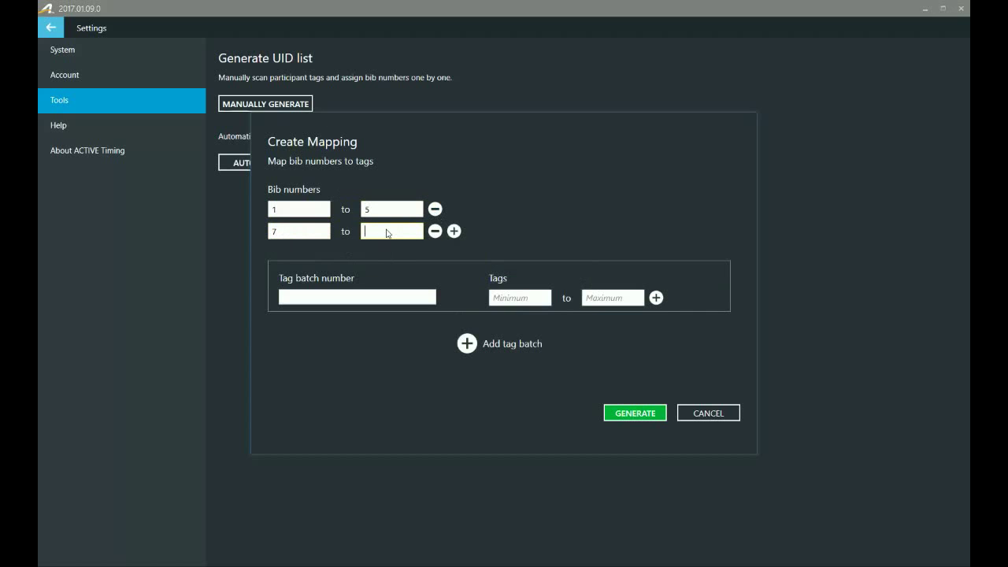
pyautogui.write('22')
pyautogui.click(435, 231)
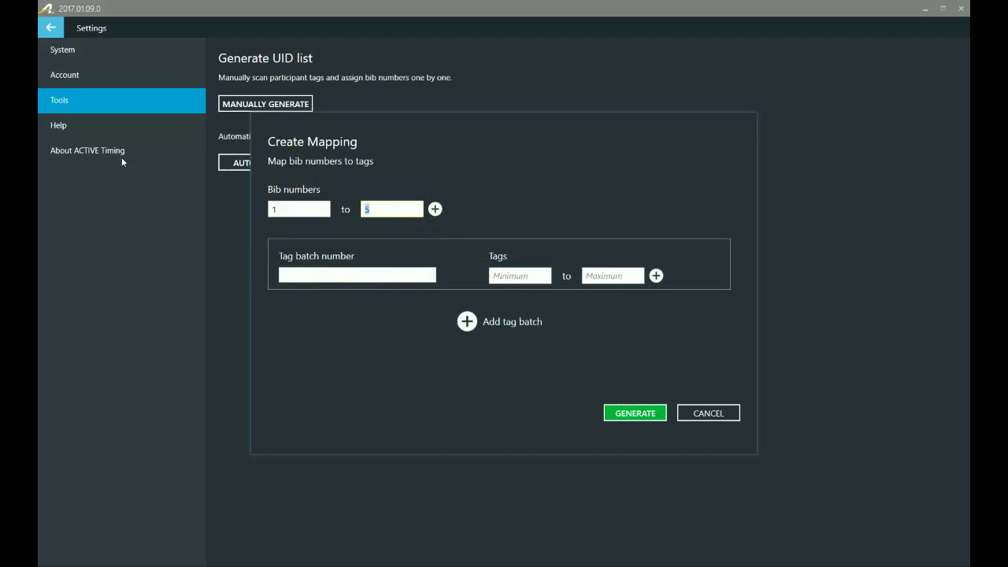
# Set bib maximum to 21, tag batch 490104, and first tag range 010305–010322.
pyautogui.write('21')
pyautogui.click(394, 274)
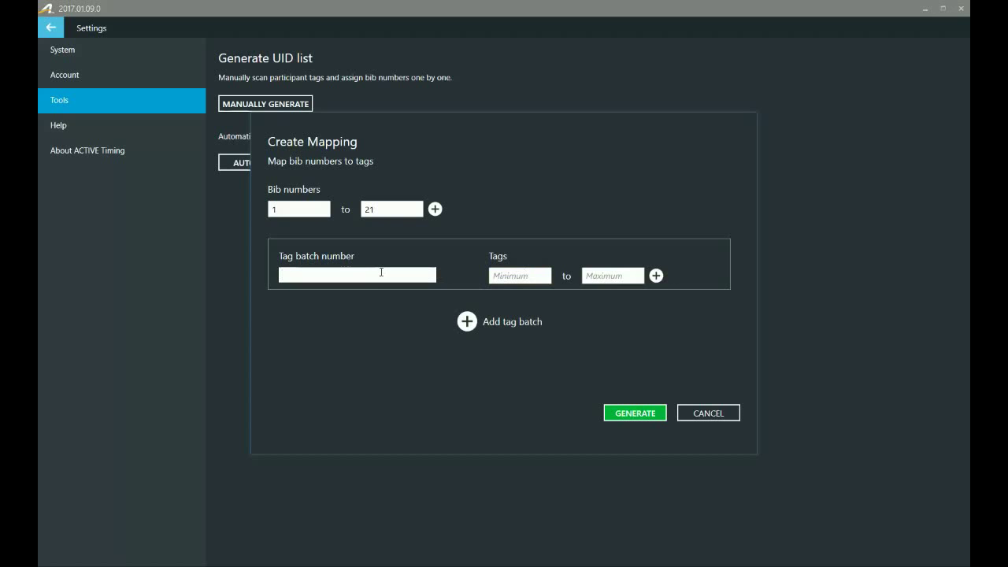
pyautogui.write('490104')
pyautogui.click(526, 280)
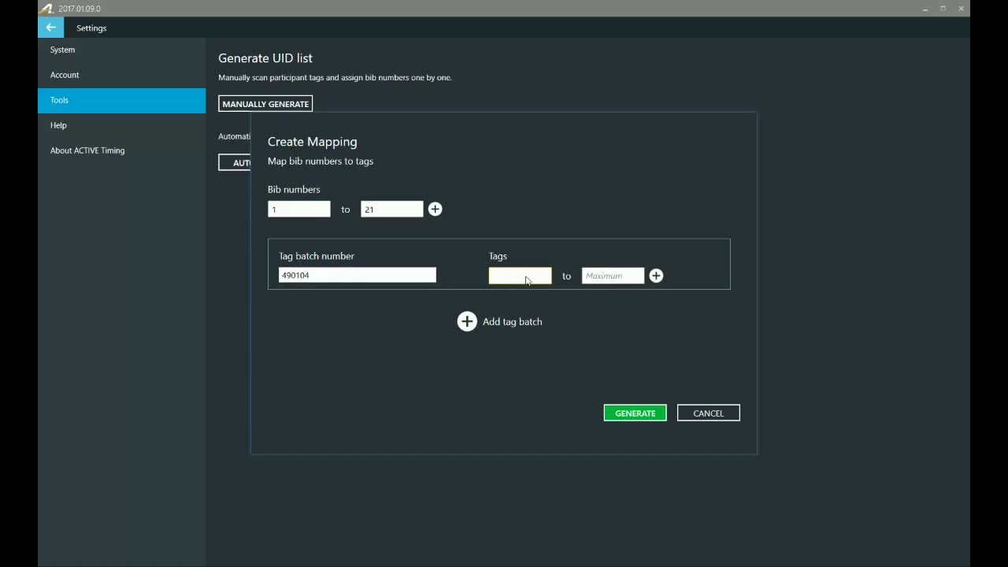
pyautogui.write('010305')
pyautogui.click(597, 285)
pyautogui.write('01032')
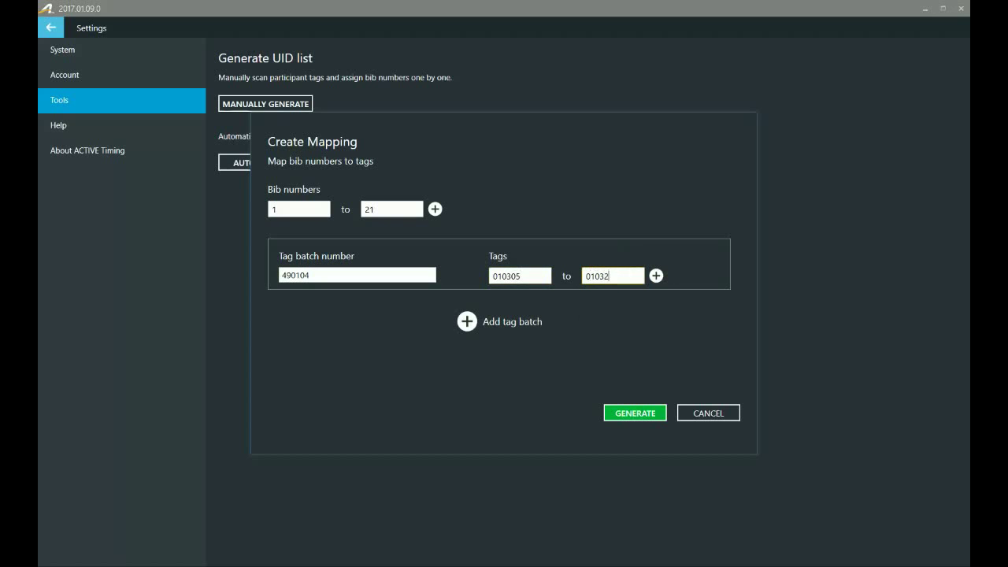
pyautogui.write('2')
# Add a second tag range 010324–010326, skipping 010323, and generate the mapping.
pyautogui.click(656, 276)
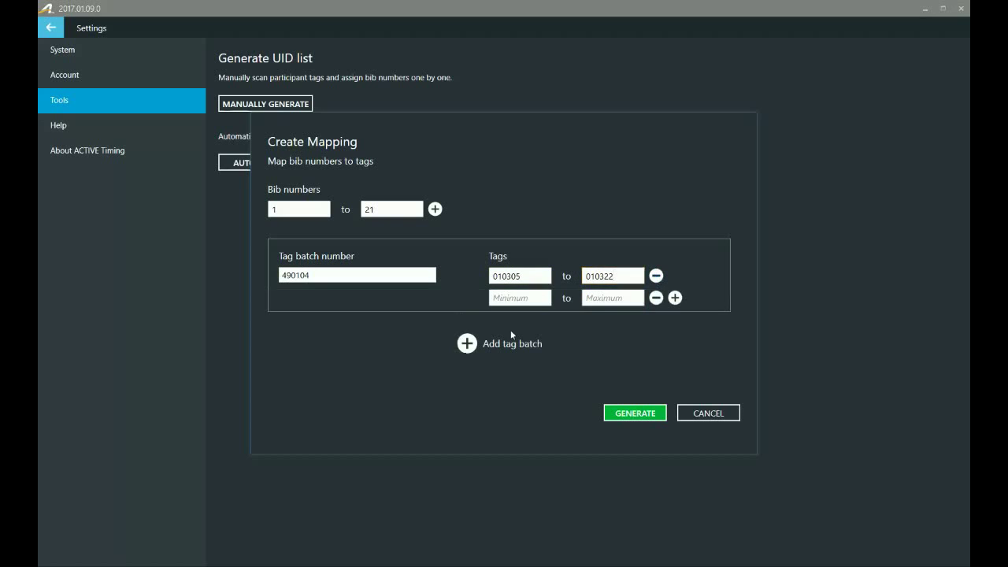
pyautogui.click(504, 299)
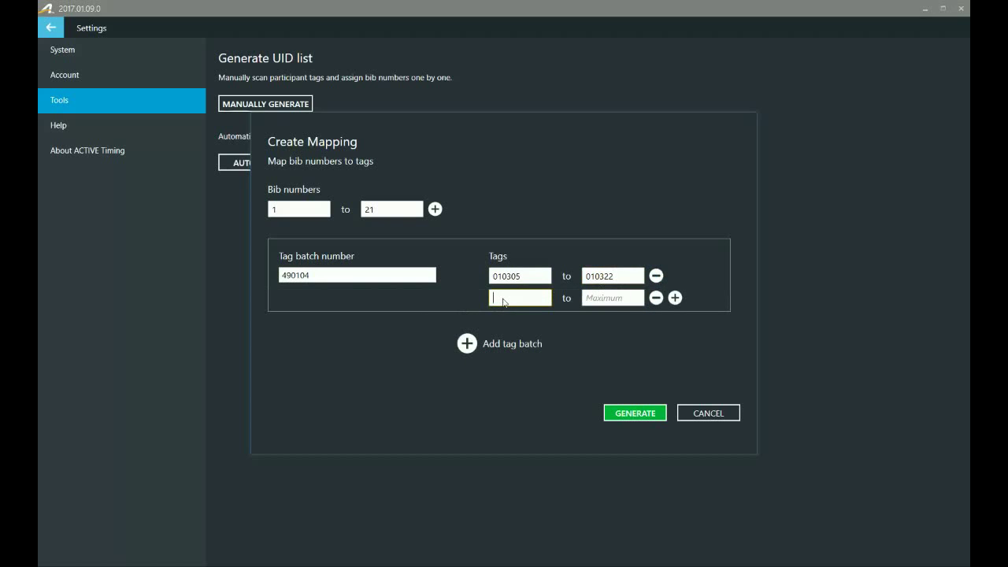
pyautogui.write('010324')
pyautogui.click(595, 299)
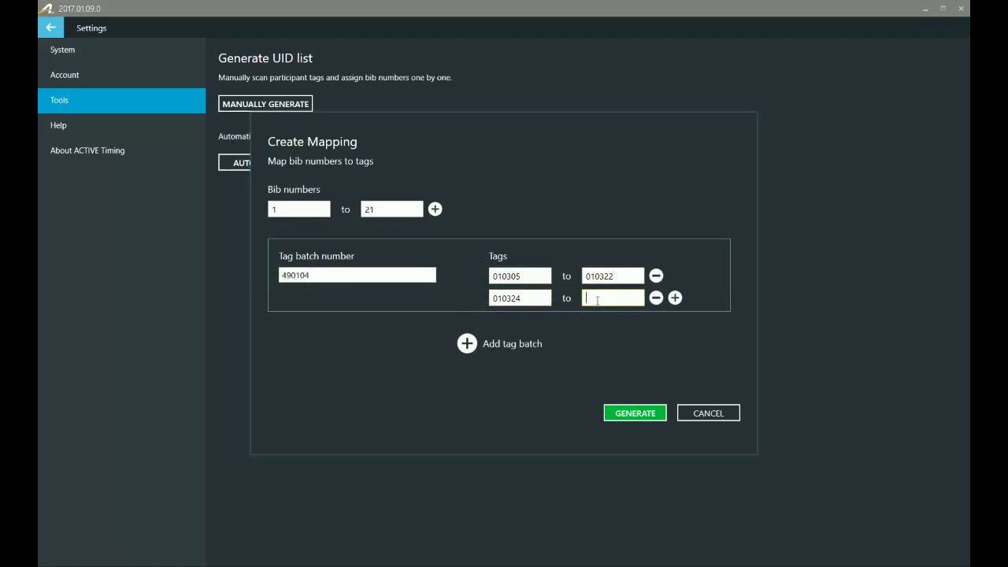
pyautogui.write('010326')
pyautogui.click(648, 415)
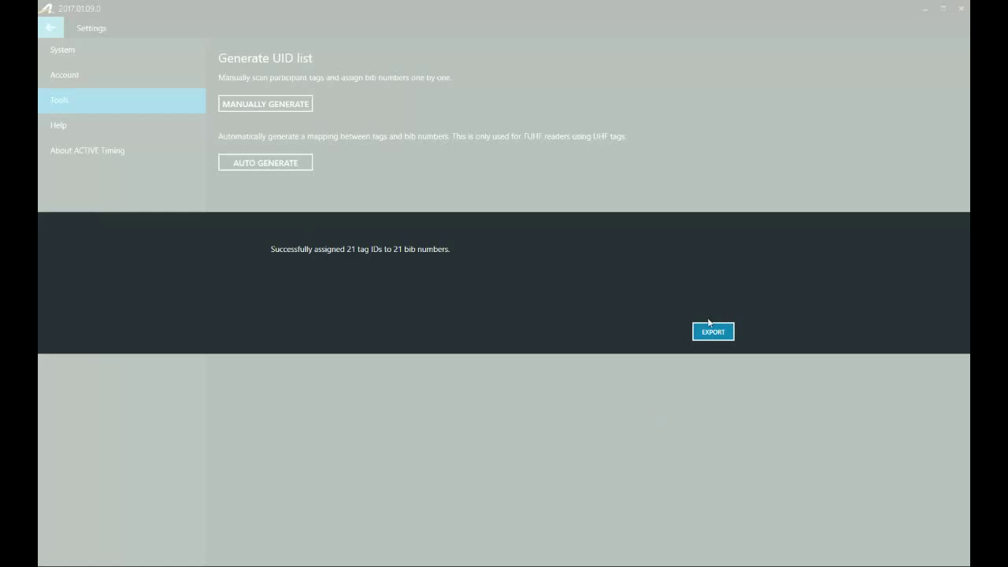
# Export the generated mapping to the UID Files folder as UHF Test 2.csv.
pyautogui.click(709, 324)
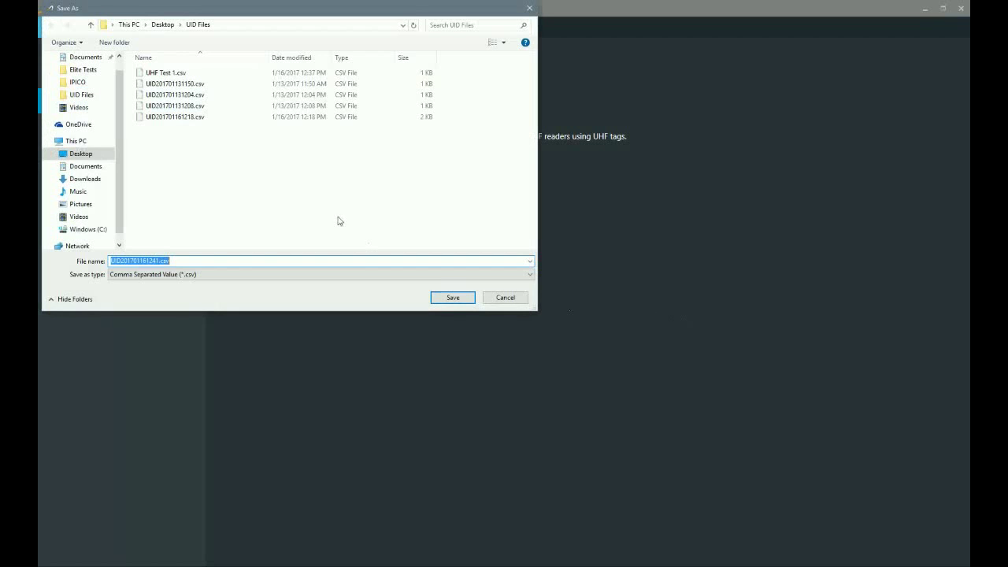
pyautogui.click(164, 73)
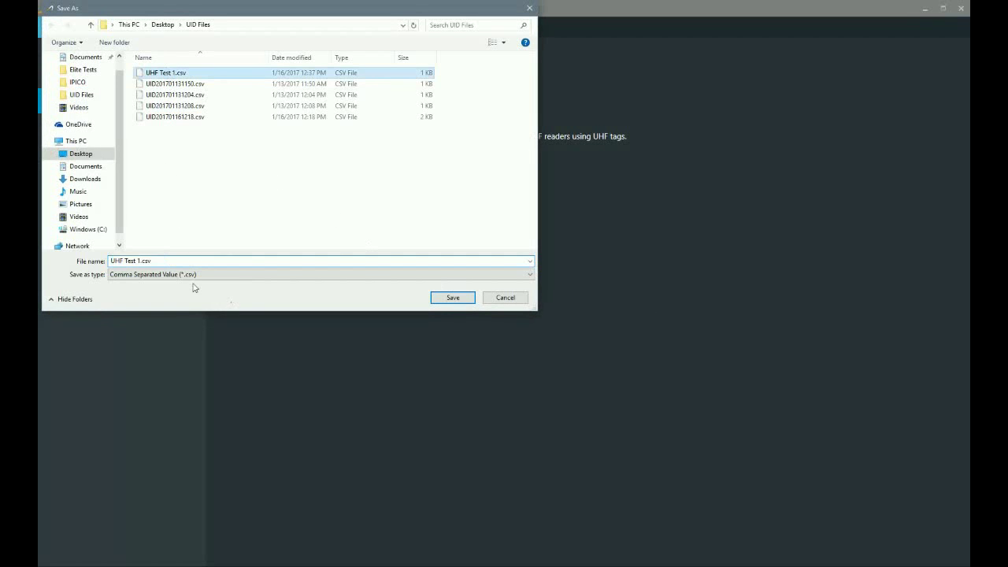
pyautogui.click(182, 260)
pyautogui.hotkey('ctrl', 'a')
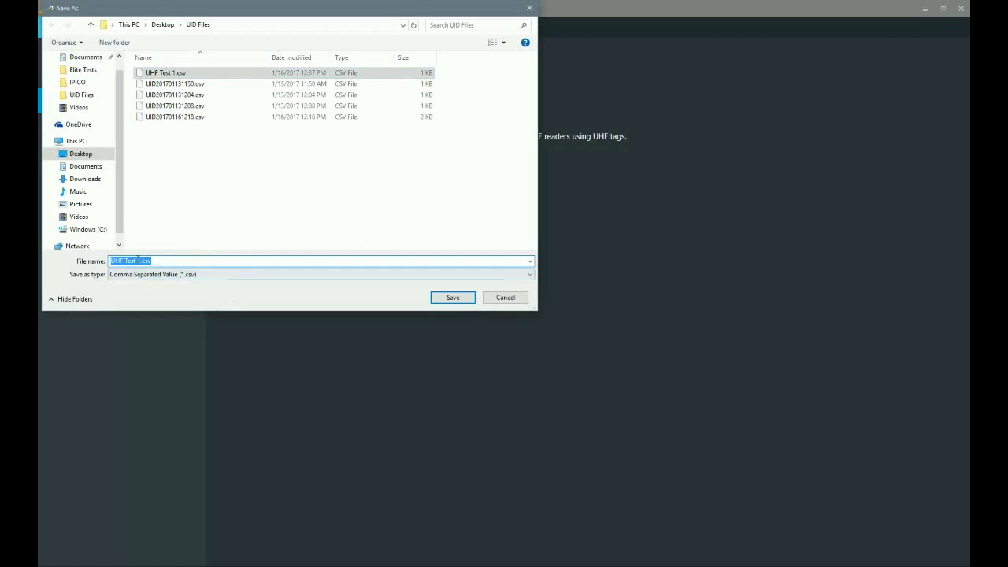
pyautogui.press('Right')
pyautogui.press('Delete')
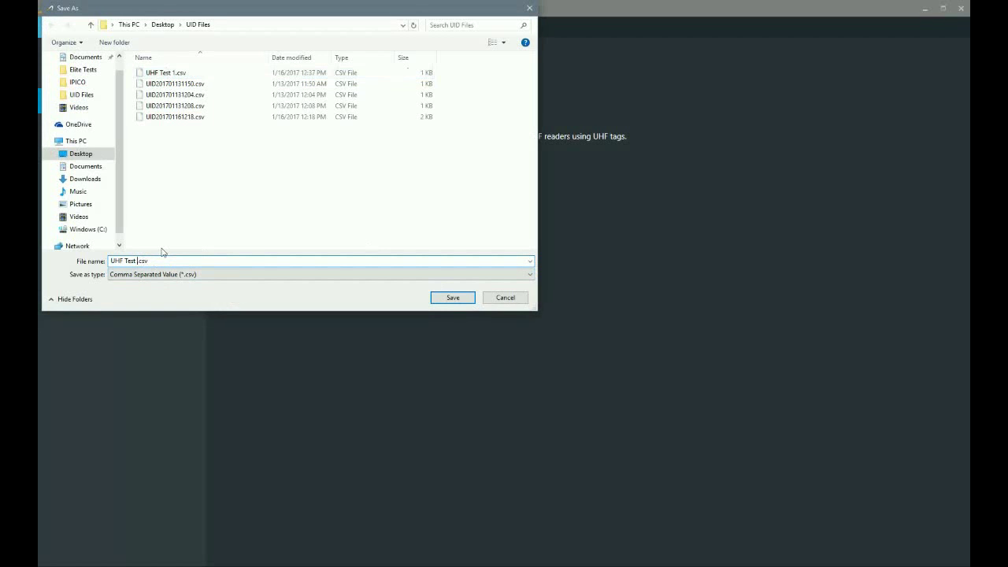
pyautogui.write('2')
pyautogui.click(443, 301)
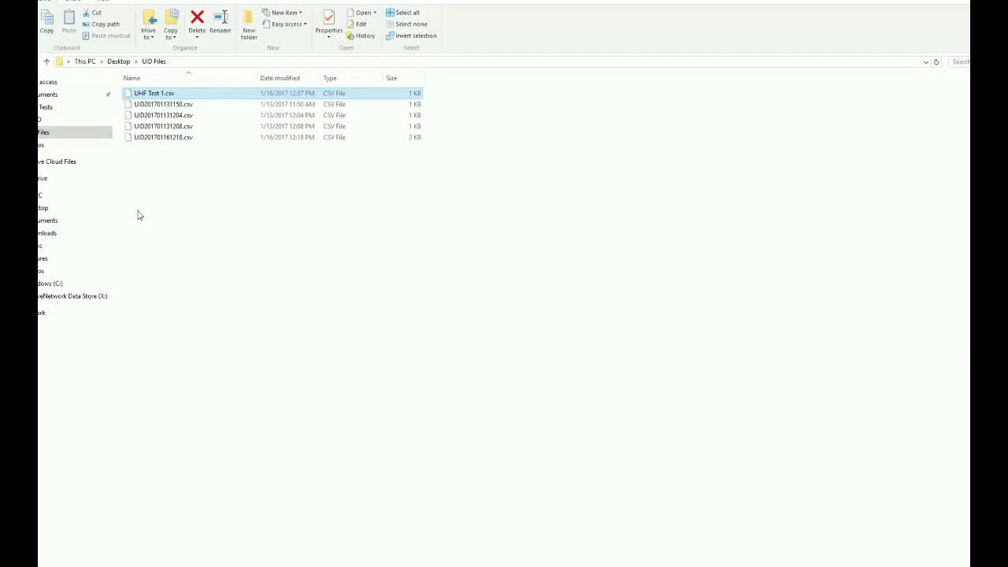
pyautogui.rightClick(158, 105)
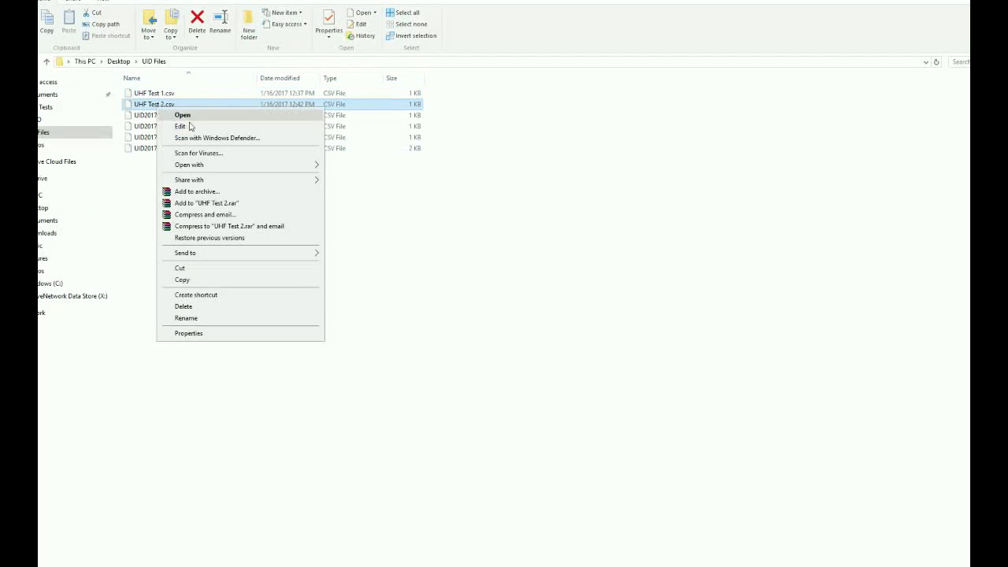
pyautogui.moveTo(236, 165)
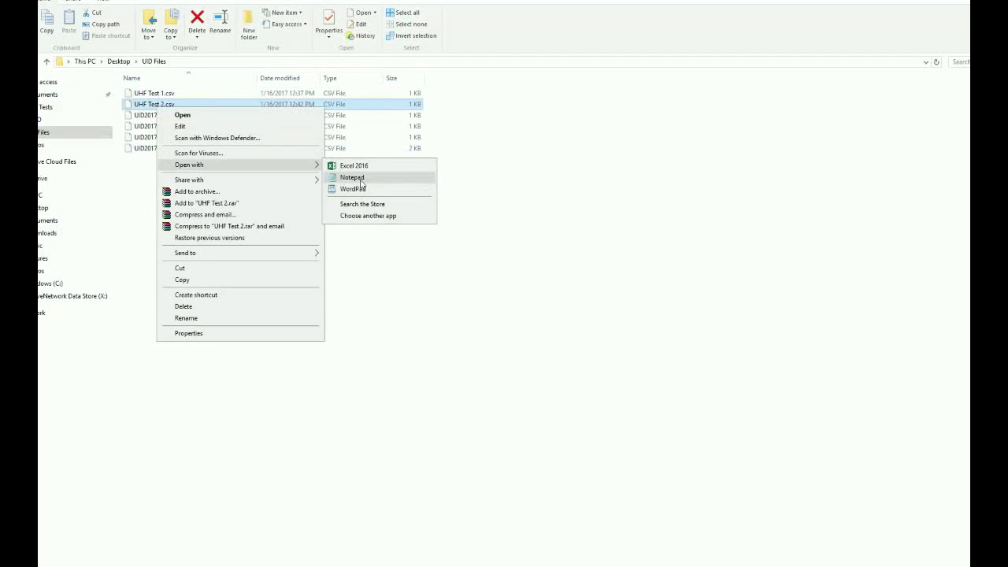
pyautogui.click(361, 180)
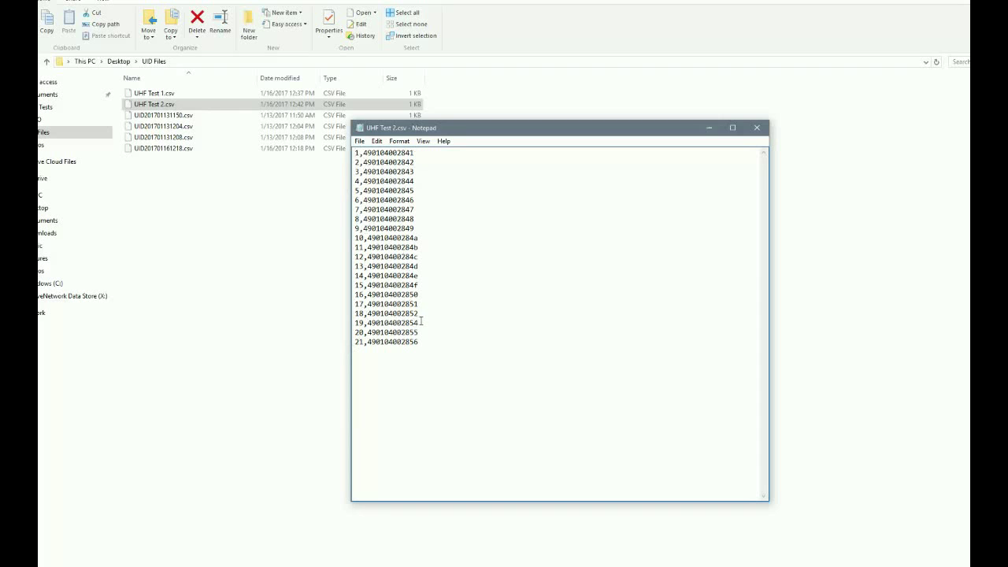
pyautogui.moveTo(417, 323); pyautogui.dragTo(373, 325)
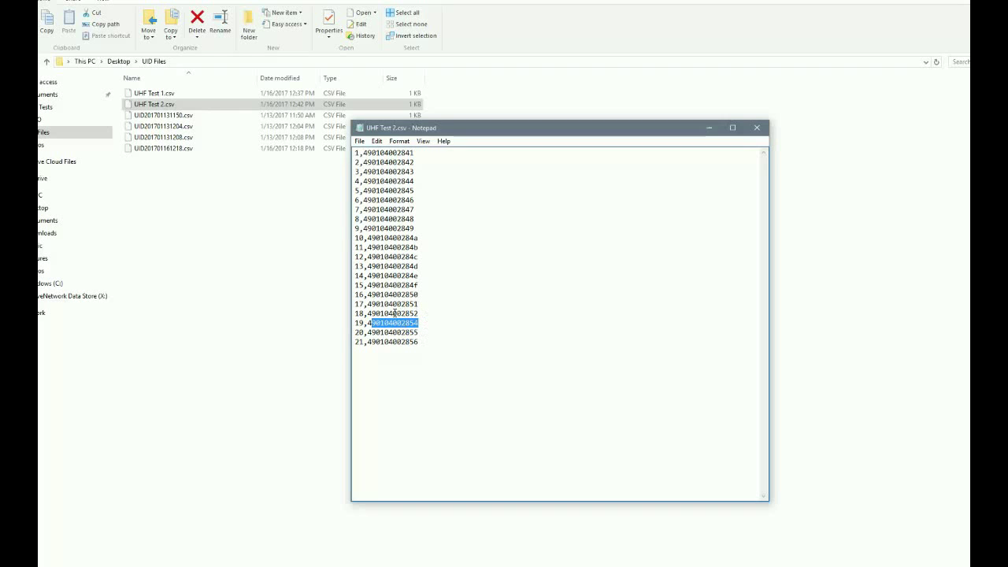
pyautogui.click(411, 322)
pyautogui.moveTo(420, 343); pyautogui.dragTo(356, 343)
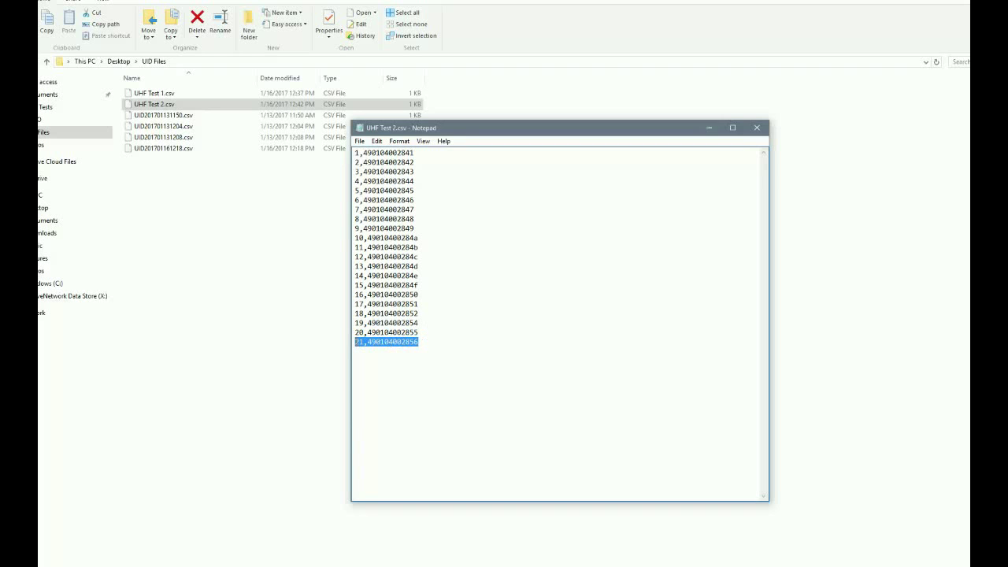
pyautogui.click(438, 349)
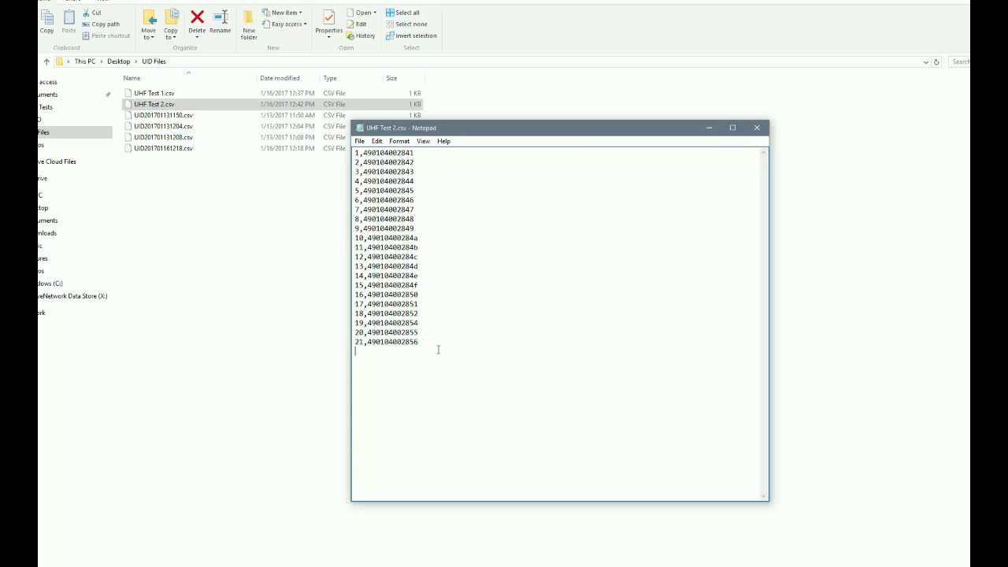
pyautogui.click(757, 128)
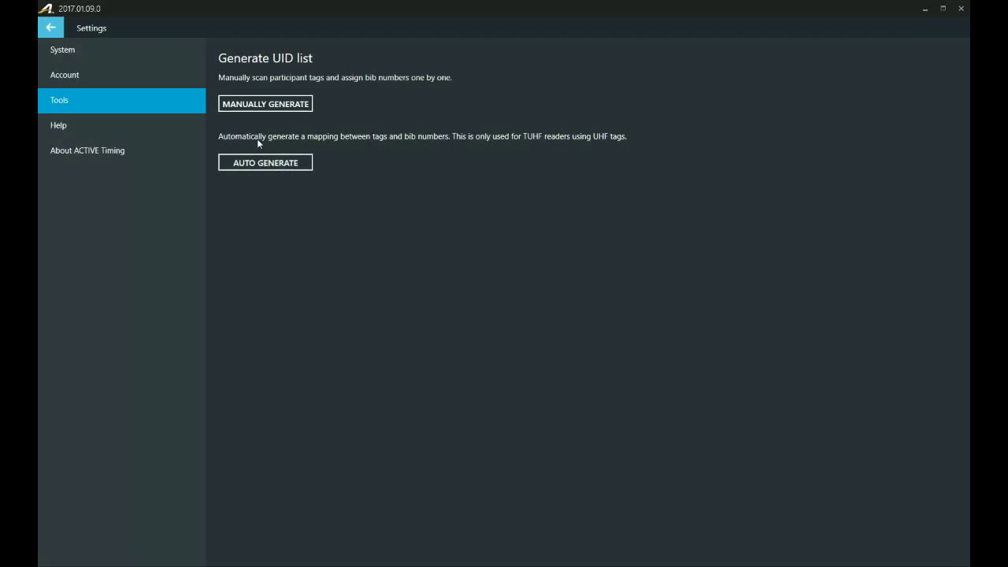
# Auto-generate a new mapping and enter 490104 as the first tag batch number.
pyautogui.click(254, 160)
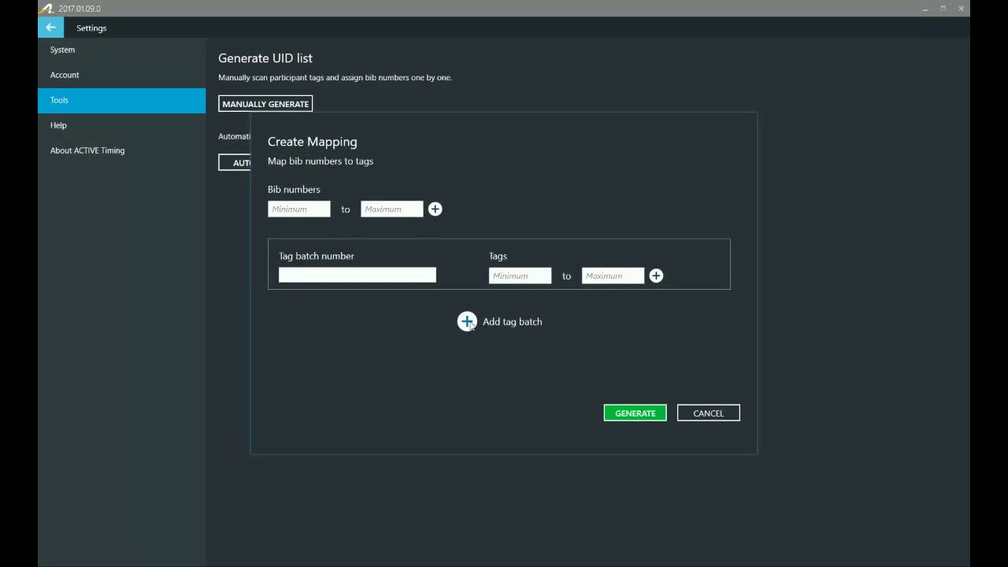
pyautogui.click(383, 277)
pyautogui.write('490104')
# Add a second tag batch numbered 490106.
pyautogui.click(467, 321)
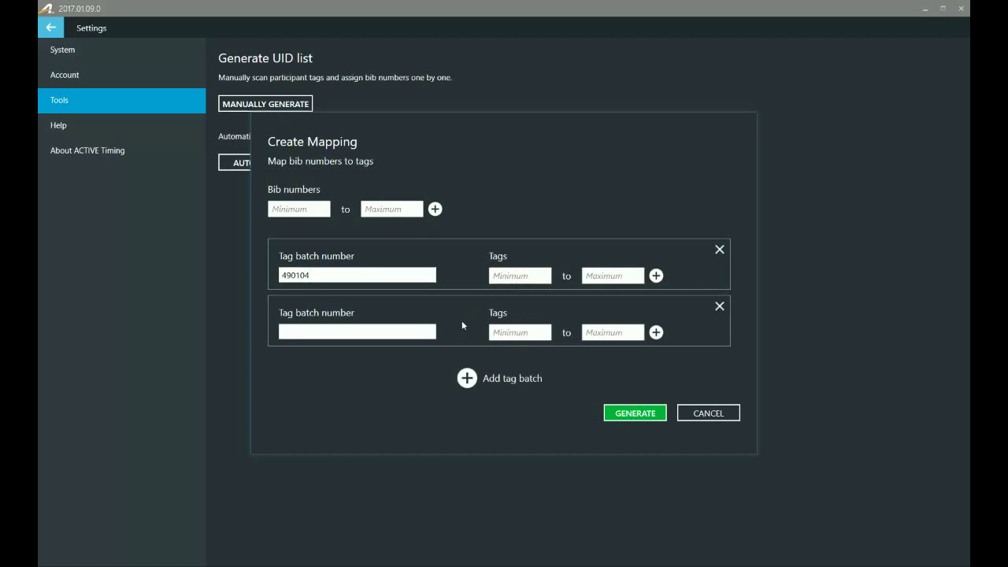
pyautogui.click(348, 333)
pyautogui.write('490')
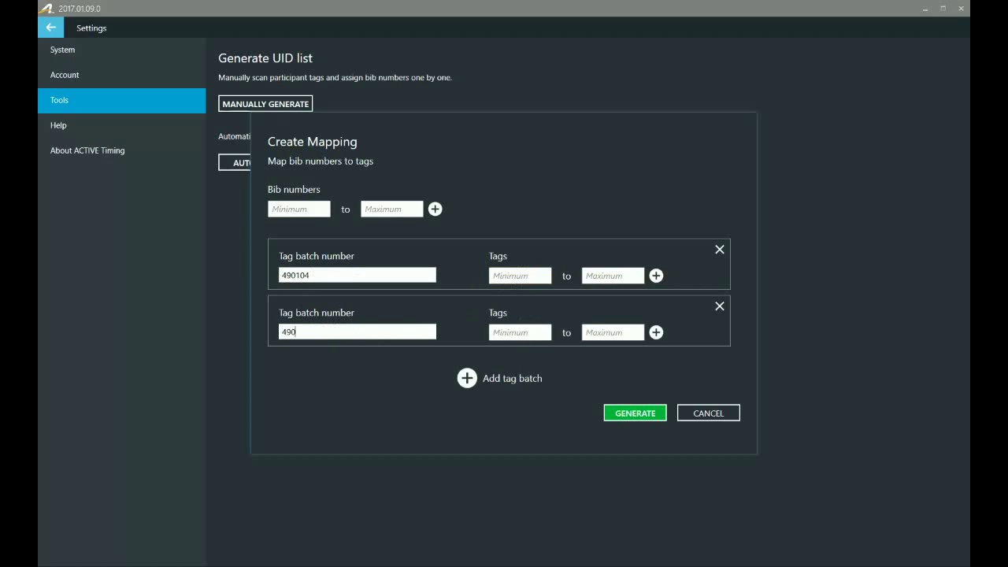
pyautogui.write('105')
pyautogui.press('BackSpace')
pyautogui.write('6')
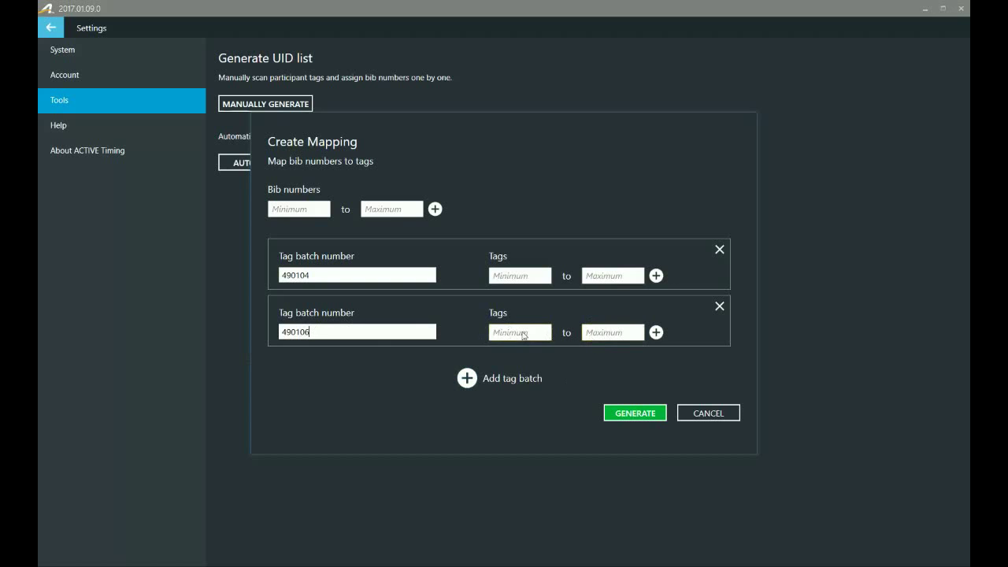